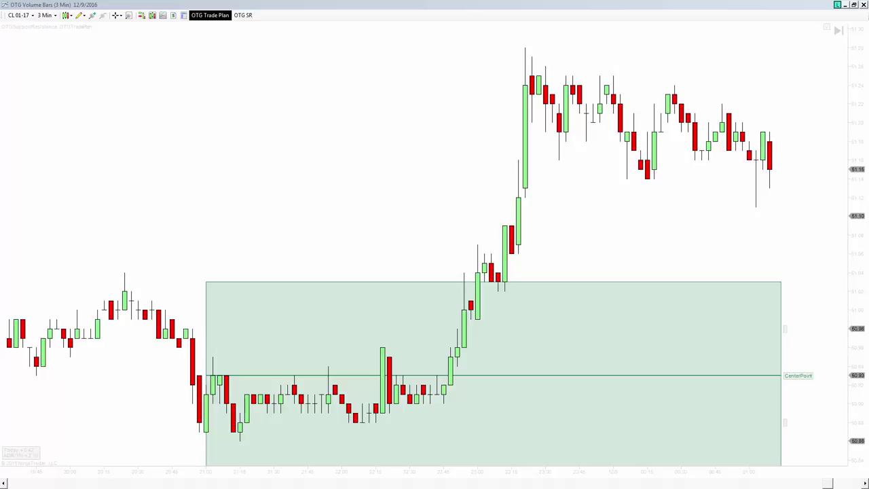
- Inspect the footprint volume chart, widening its bars to reveal the footprint numbers, then hide it
key("alt+Tab")
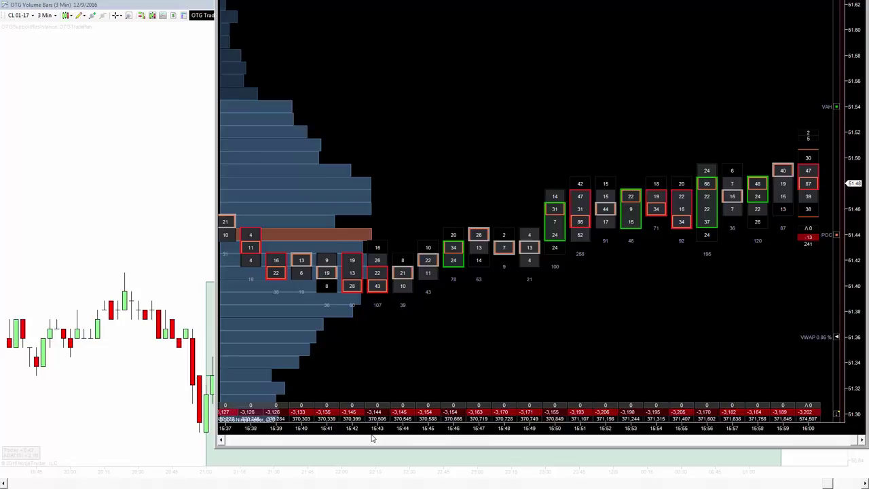
left_click_drag(377, 431, 495, 246)
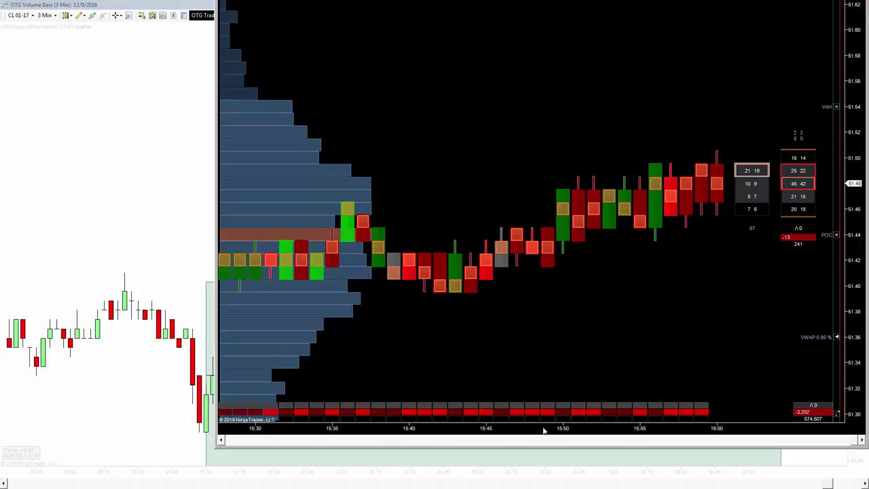
left_click_drag(543, 430, 589, 429)
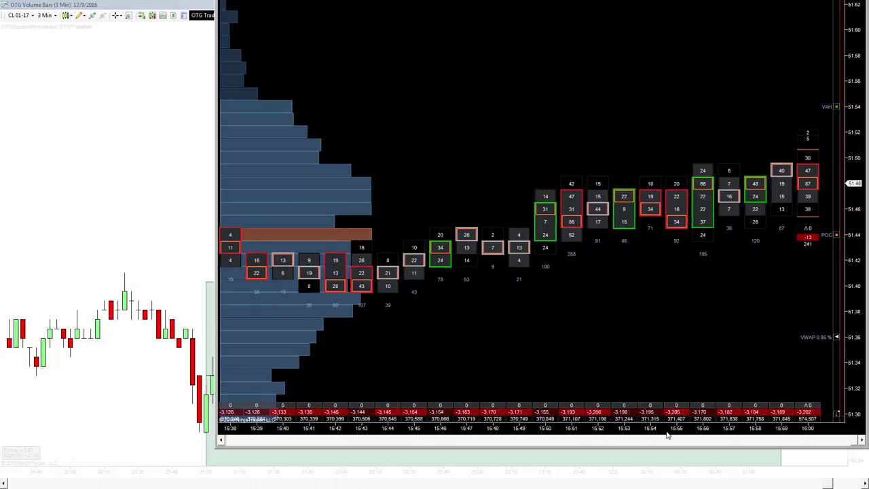
left_click_drag(667, 432, 639, 427)
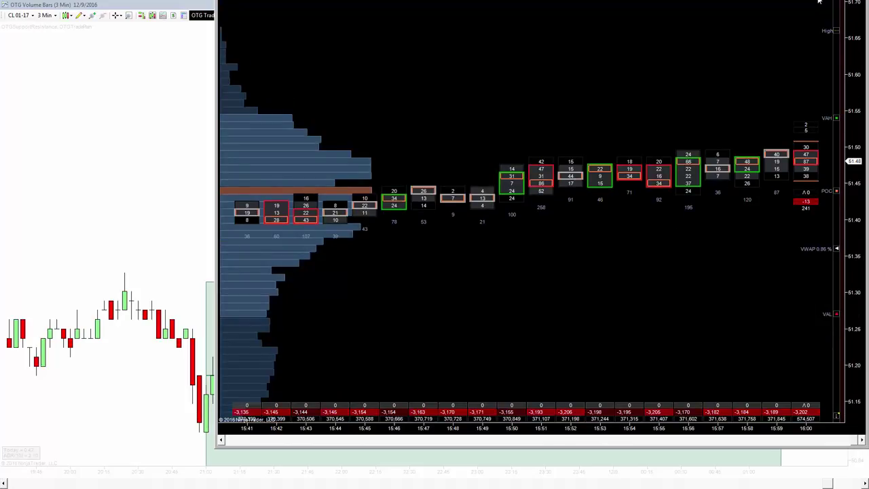
key("alt+Tab")
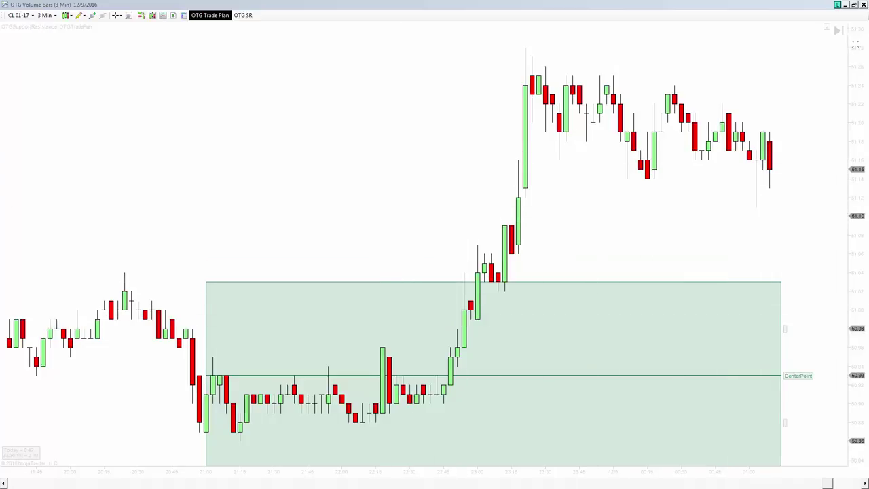
- Compress the CL price scale and switch off OTG SR Primary Levels, removing the shaded zone
left_click_drag(855, 44, 849, 87)
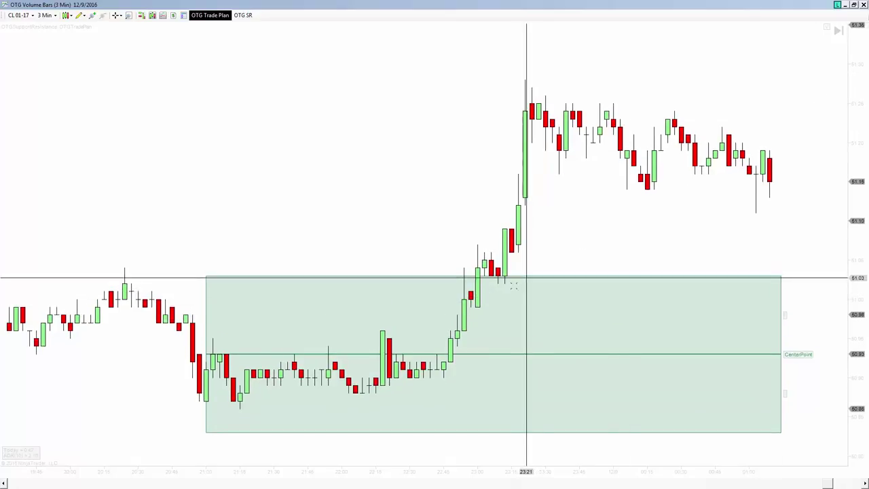
left_click(251, 16)
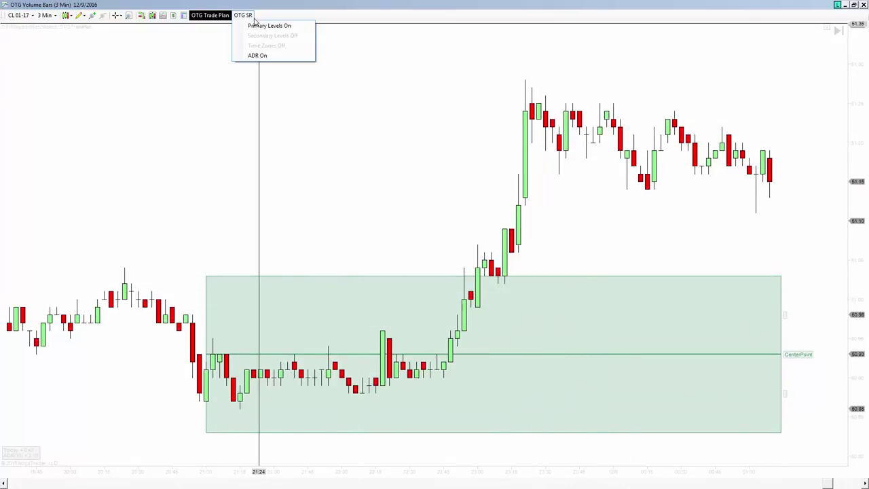
left_click(259, 27)
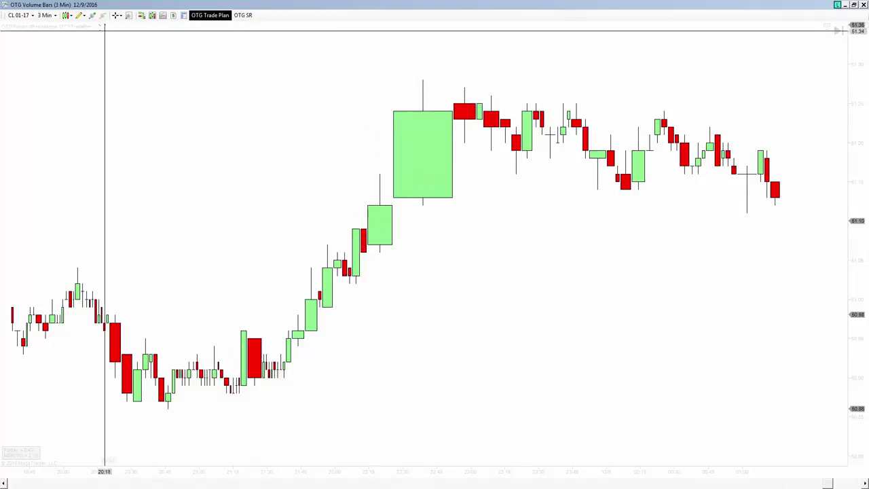
left_click(87, 16)
left_click(87, 16)
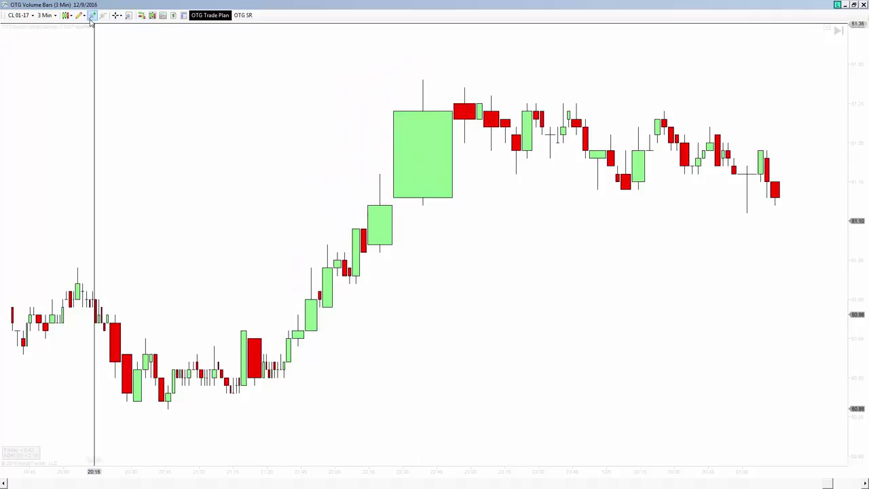
left_click(87, 16)
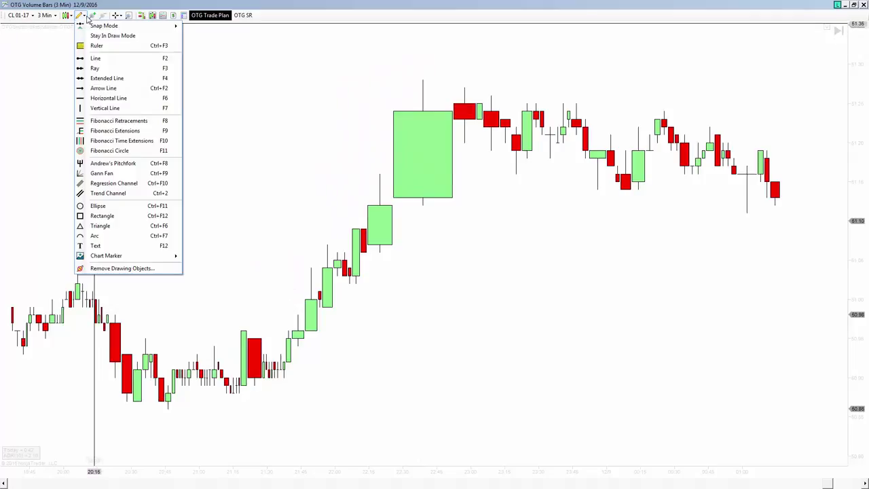
left_click(105, 79)
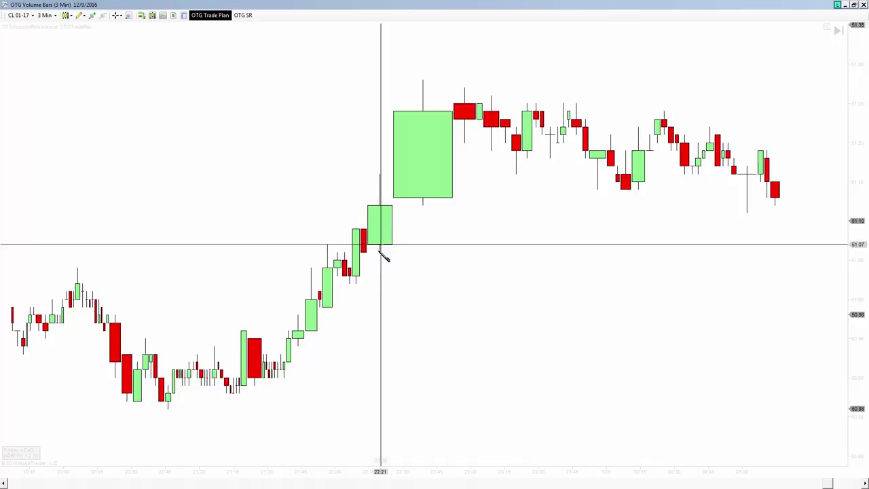
left_click(382, 245)
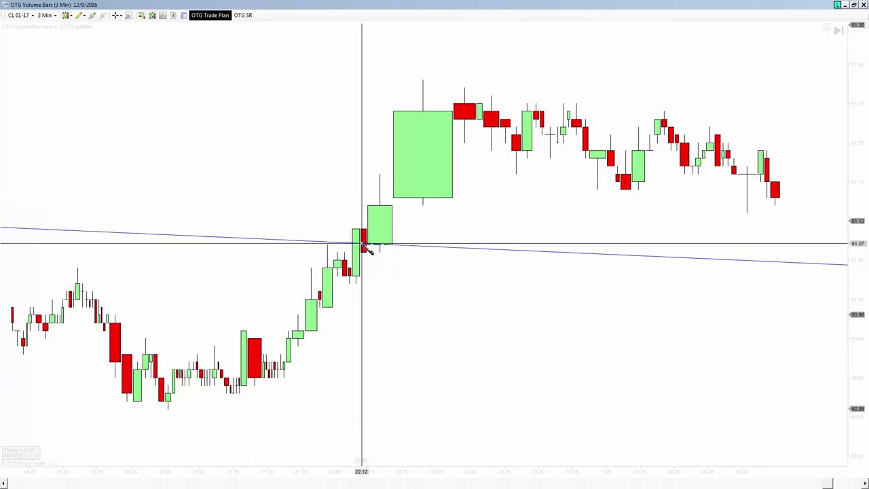
key("Escape")
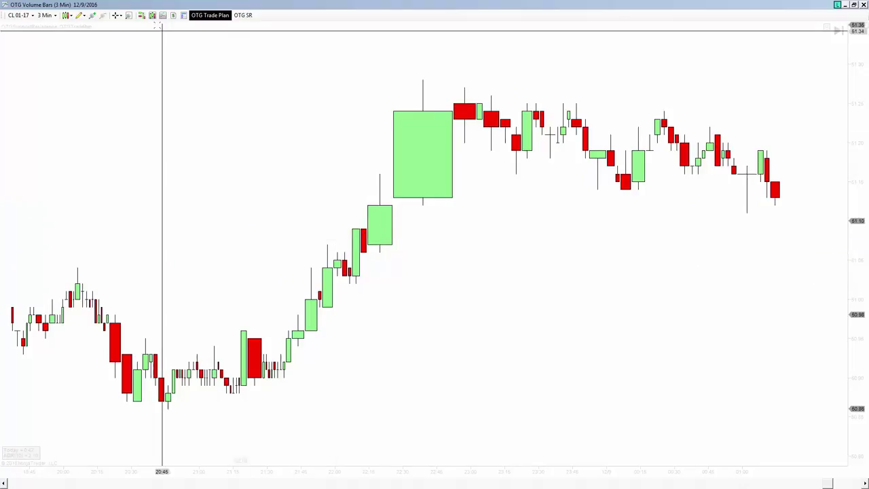
- Draw a blue horizontal support line at the breakout level near 61.08
left_click(84, 18)
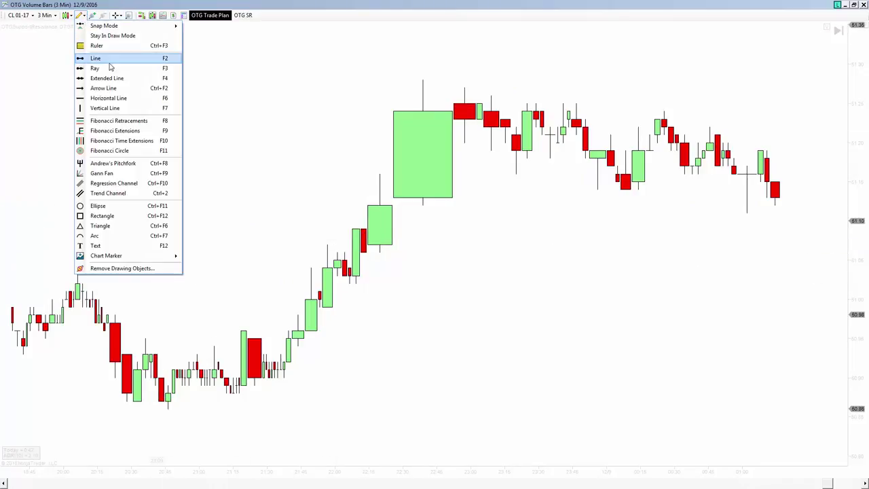
left_click(116, 99)
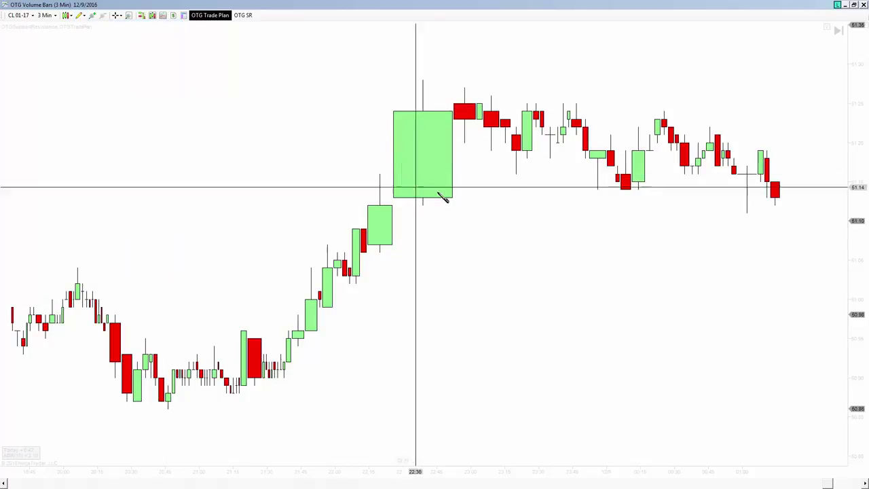
left_click(392, 243)
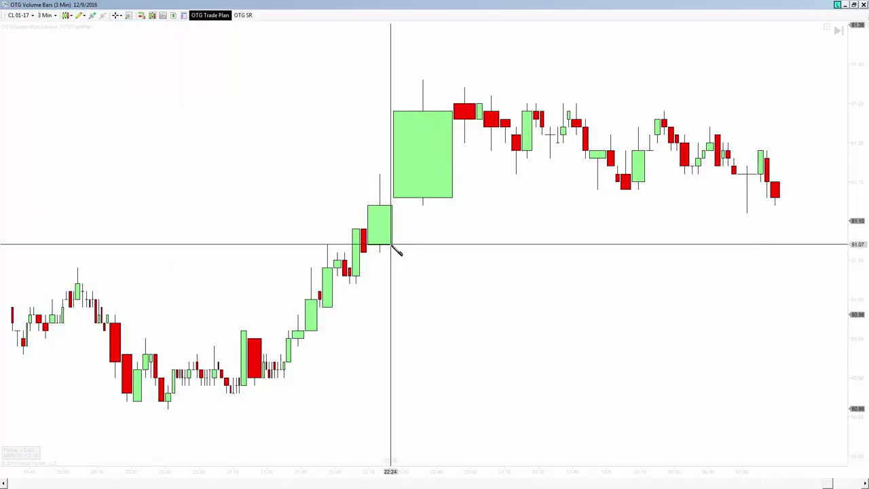
left_click(391, 243)
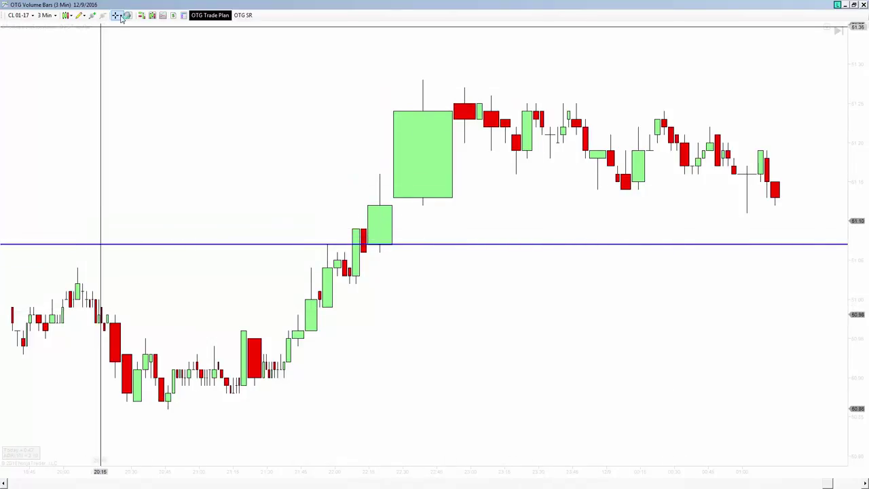
left_click(91, 17)
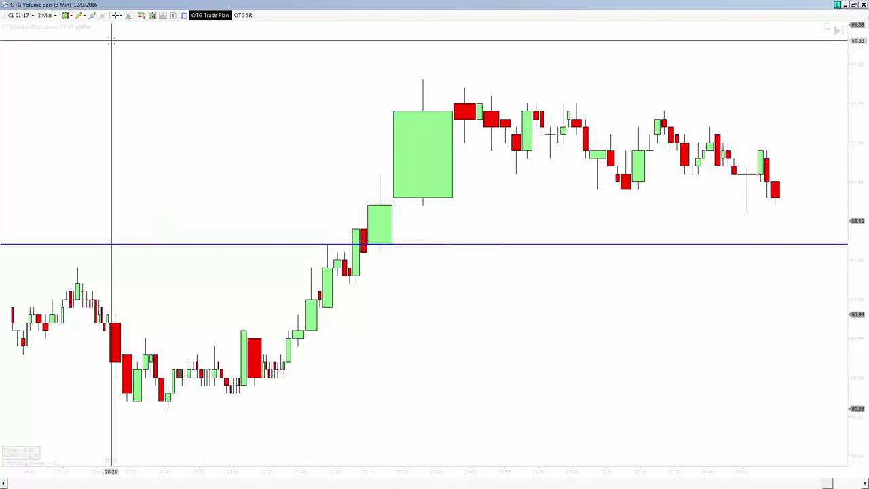
- Add a second horizontal line at the top of the breakout candle body
left_click(82, 15)
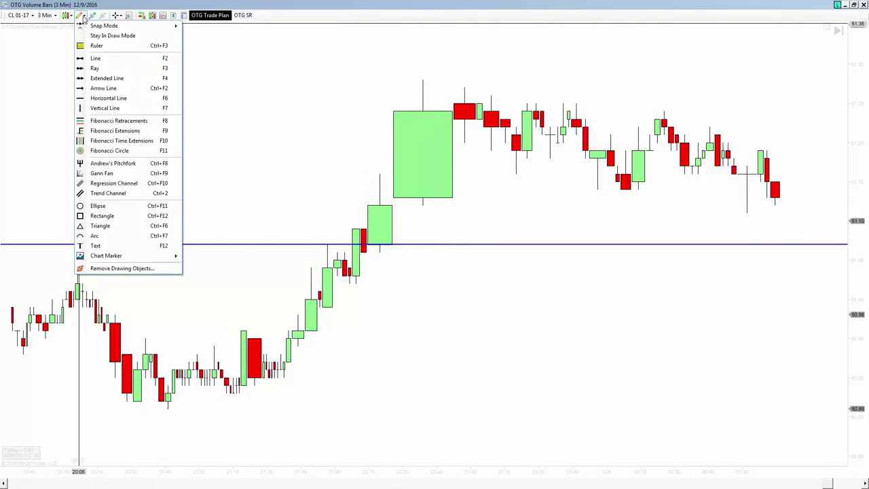
left_click(107, 98)
left_click(440, 198)
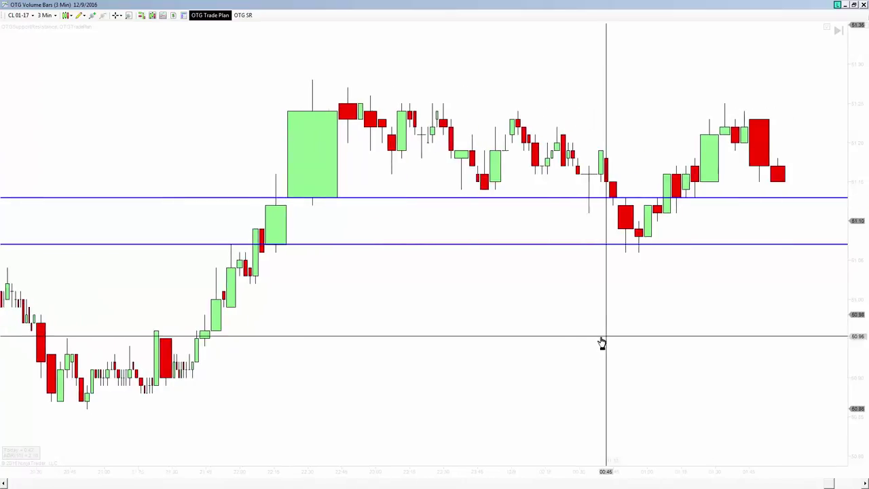
- Pan the chart forward past the retest until the big red candle breaks below 61.13 and 61.08
left_click_drag(601, 343, 537, 344)
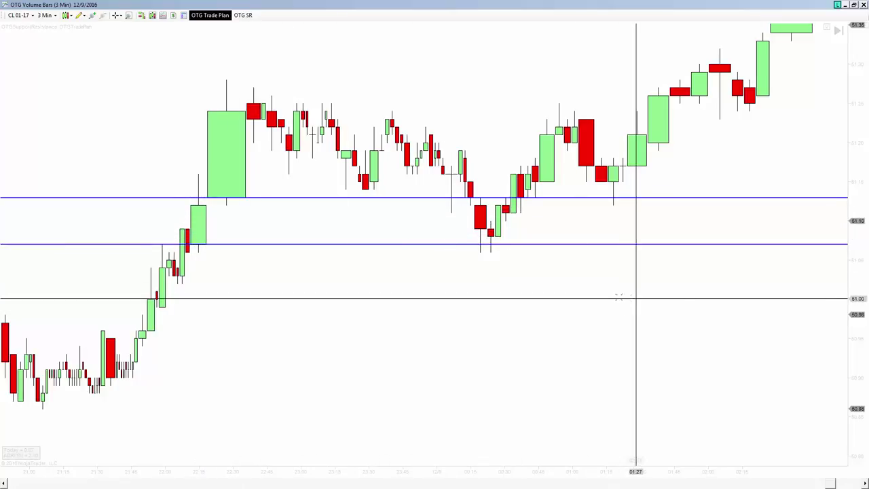
left_click_drag(638, 242, 582, 301)
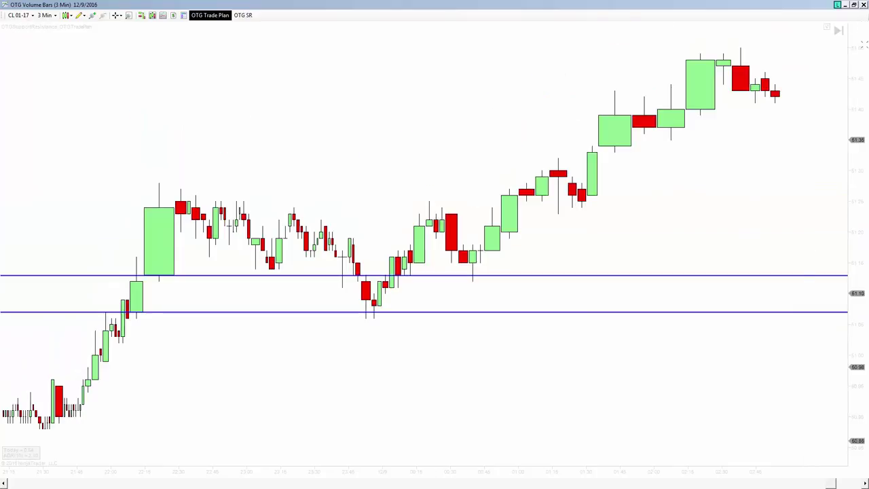
left_click_drag(552, 346, 436, 343)
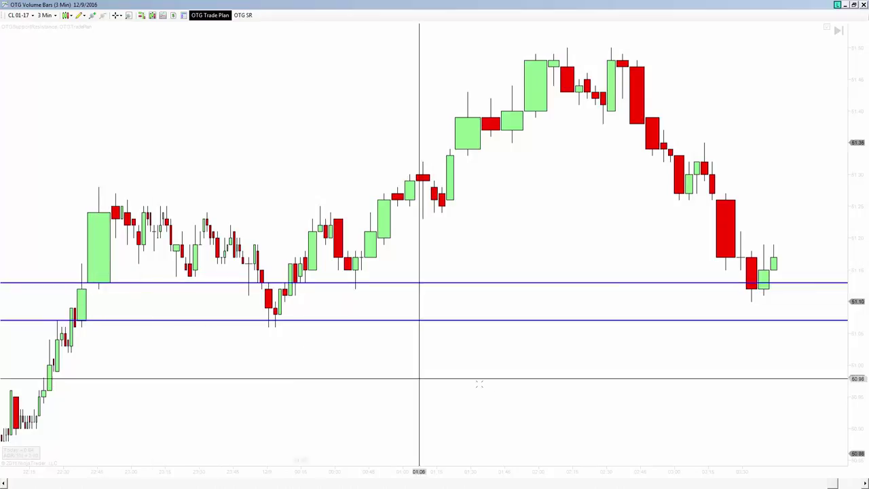
left_click_drag(499, 390, 339, 377)
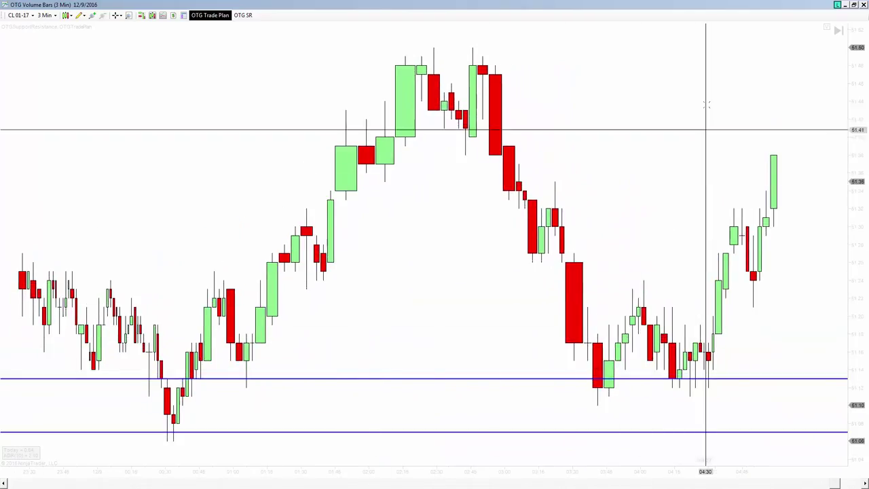
left_click_drag(662, 112, 471, 111)
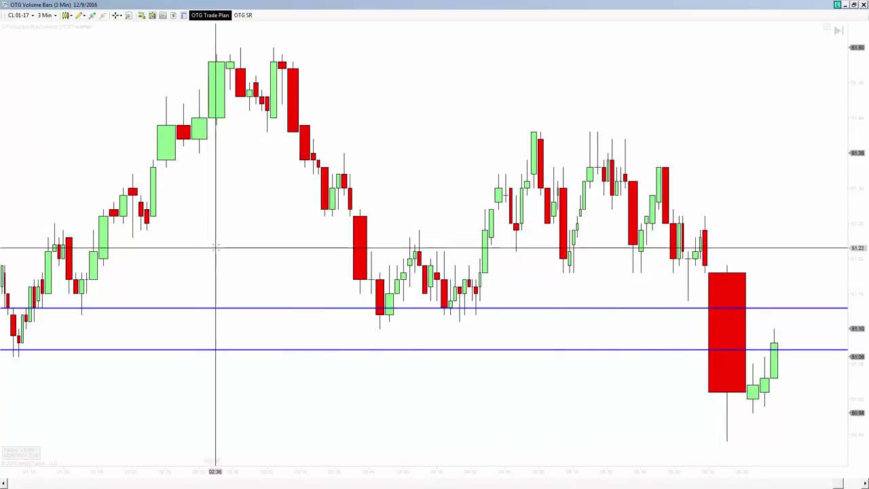
scroll(284, 246, "up", 2)
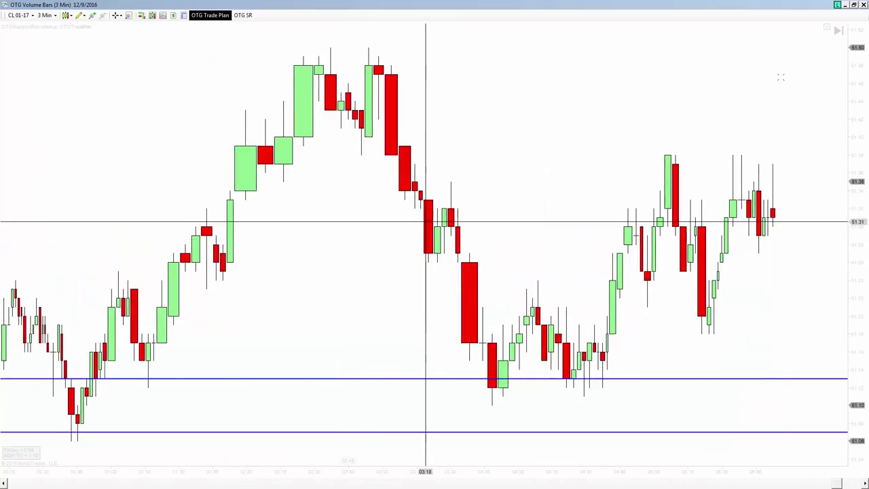
scroll(797, 38, "down", 2)
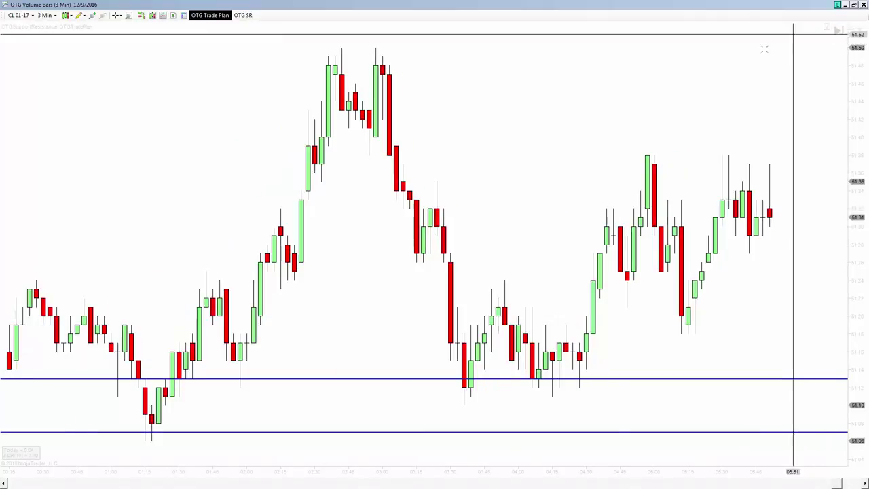
left_click_drag(237, 196, 613, 199)
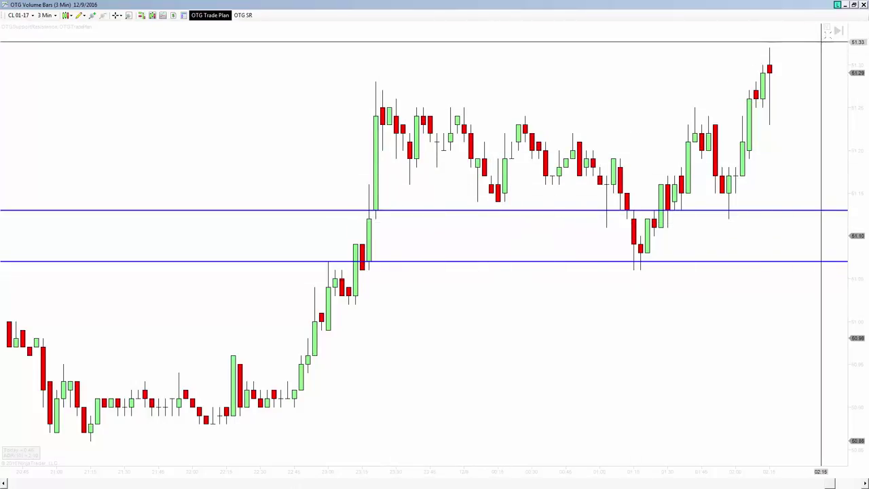
scroll(829, 29, "up", 3)
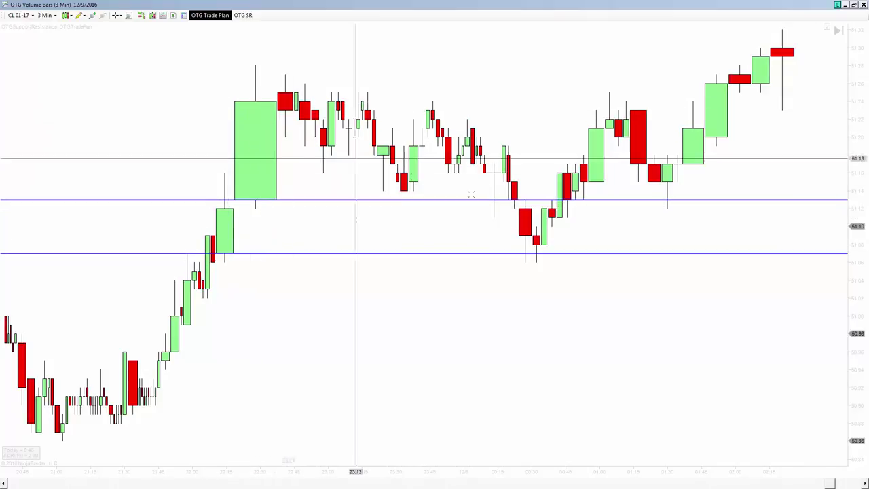
left_click_drag(695, 302, 471, 314)
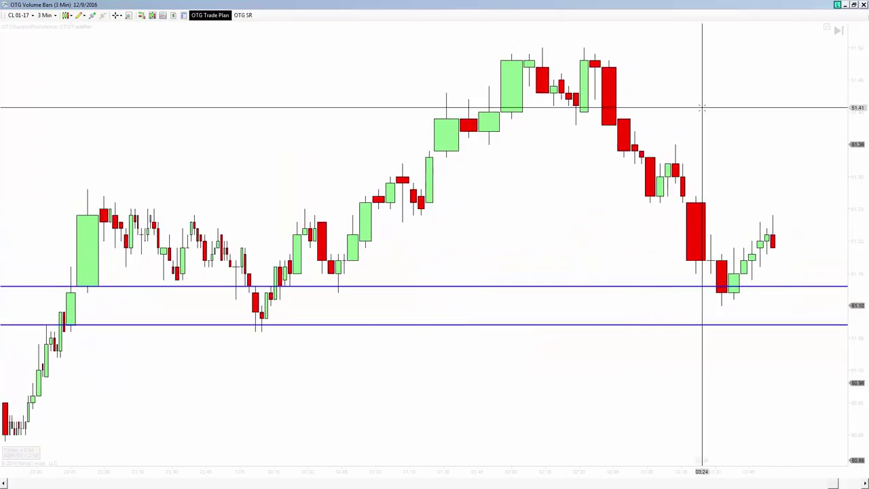
left_click_drag(701, 107, 374, 116)
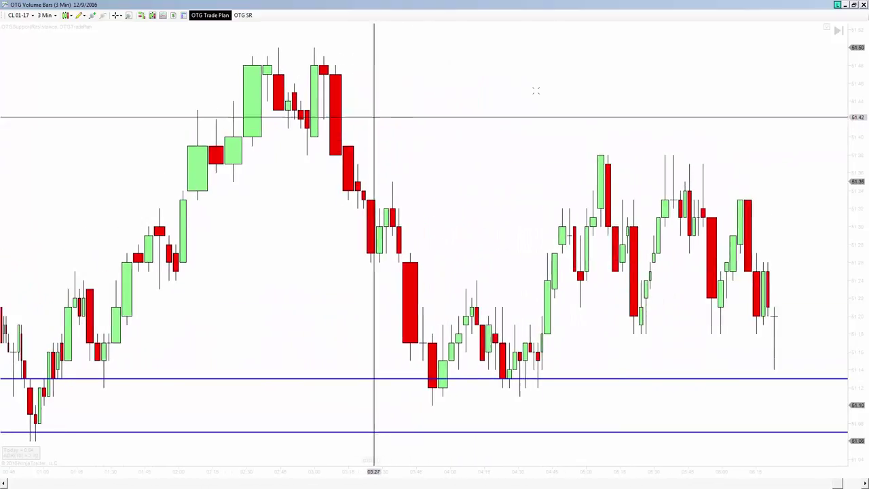
left_click_drag(715, 69, 644, 78)
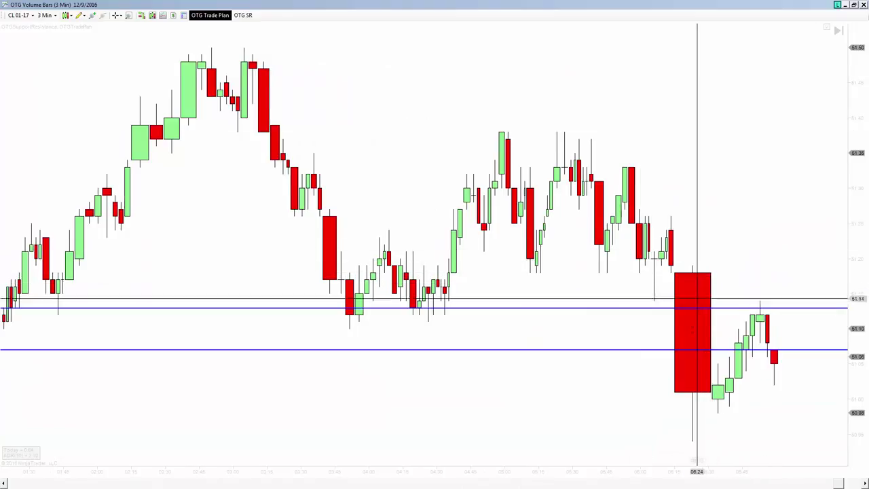